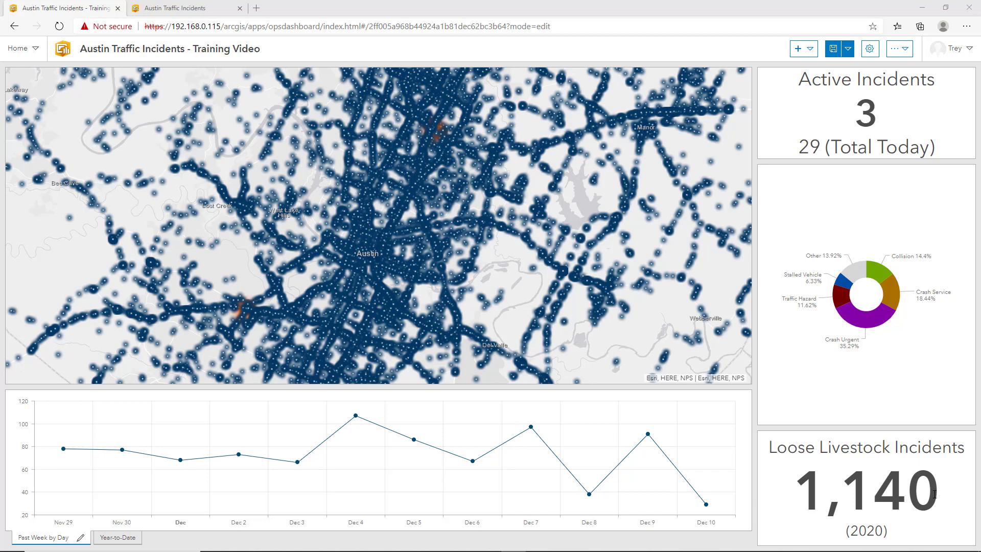
Step: Add a Header element and set its title to 'Austin Traffic Incidents (2020)'
left_click(810, 53)
left_click(815, 66)
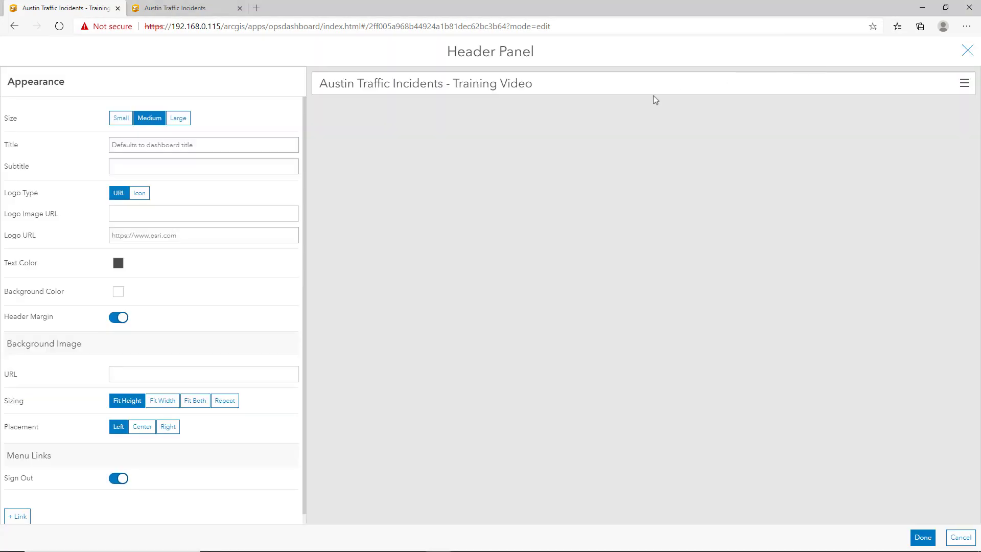
left_click(143, 147)
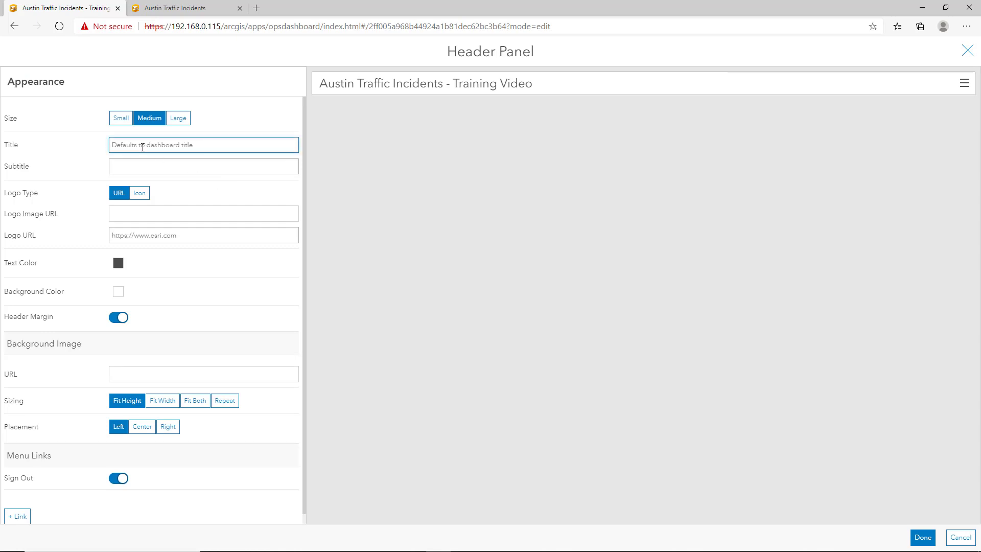
type("Austin Traffic Incidents (2020)")
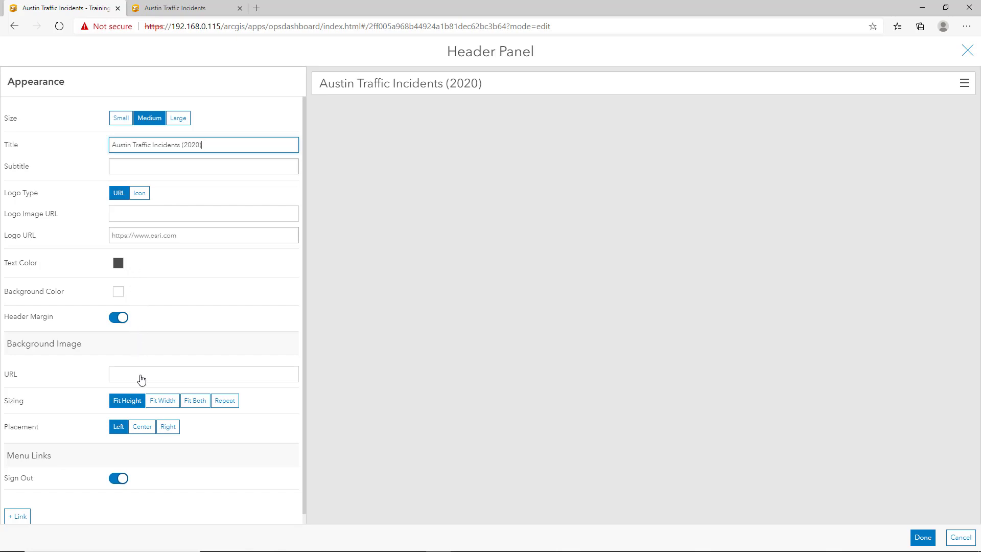
Step: Apply the 'Austin Traffic Incidents (2020)' header so it sits atop the dashboard above the map
left_click(933, 543)
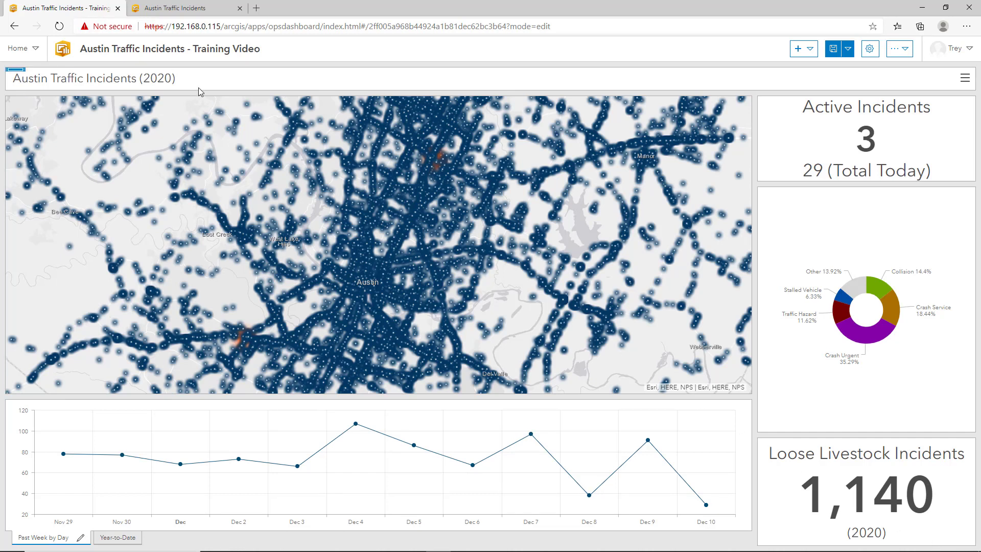
left_click(947, 517)
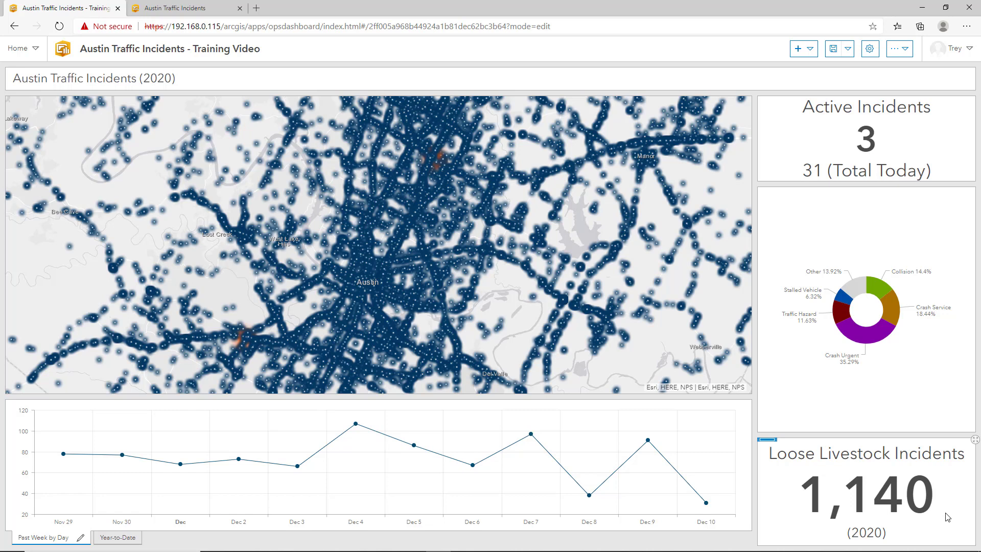
mouse_move(16, 74)
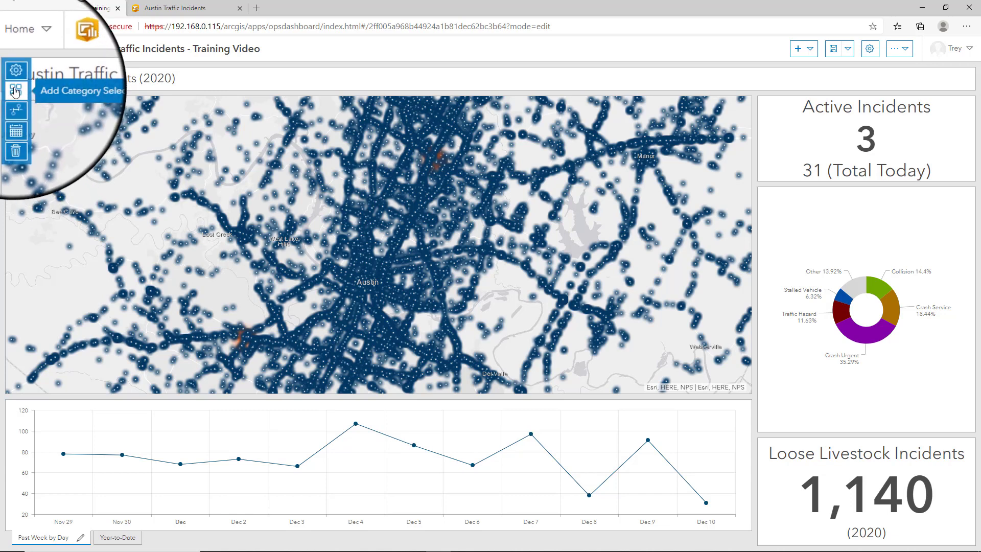
Step: Add a category selector grouping Austin Traffic Incidents (2020) by Traffic Report Status, loading Active and Archived
left_click(15, 91)
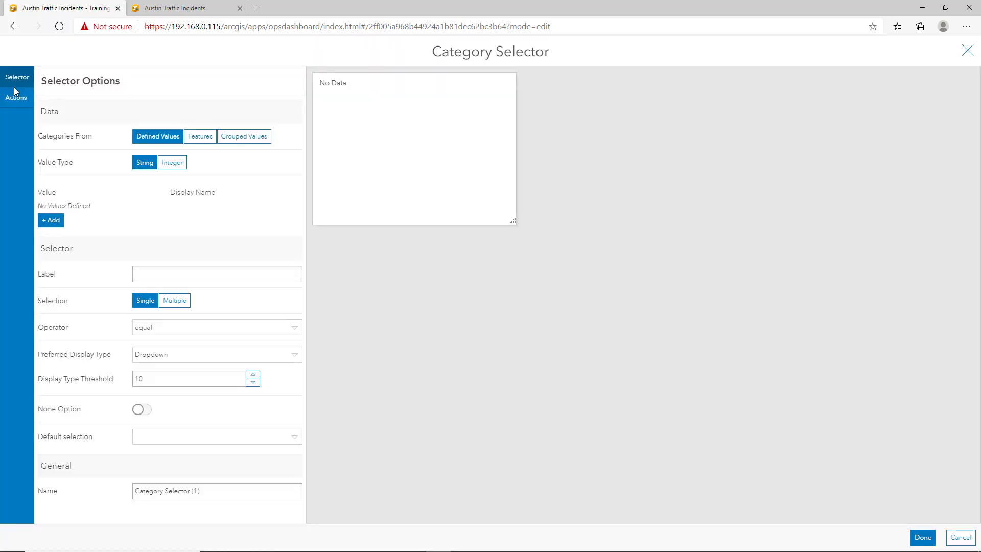
left_click(253, 137)
left_click(319, 162)
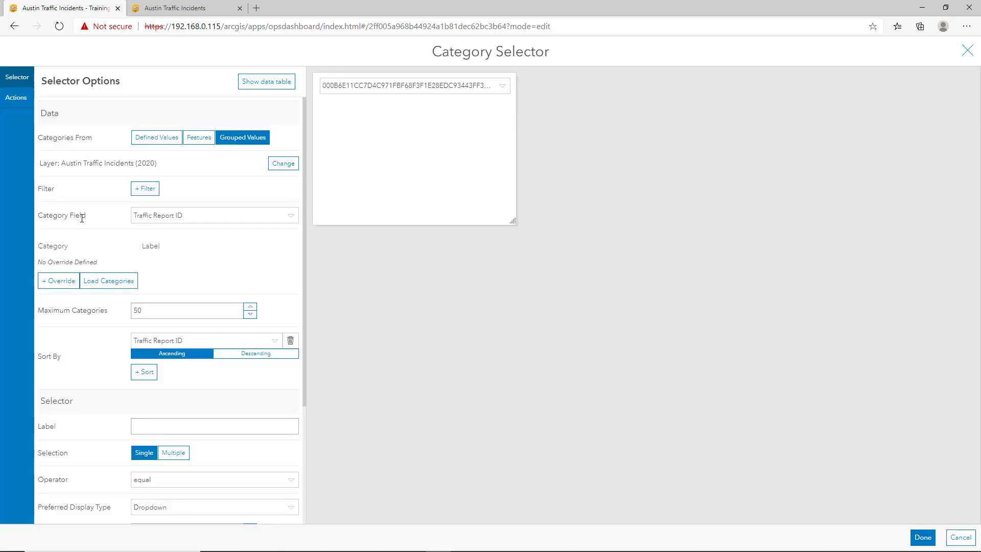
left_click(291, 215)
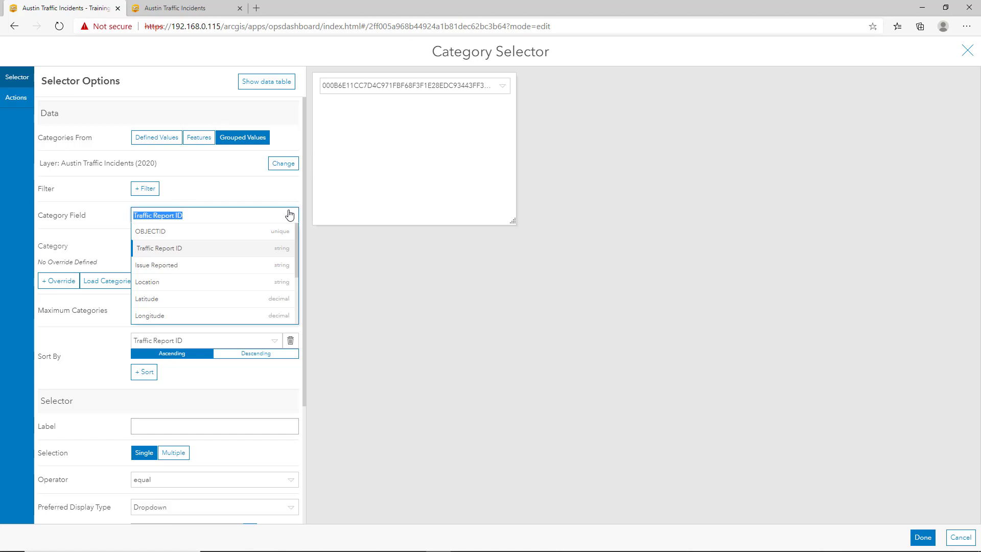
scroll(199, 276, "down", 2)
left_click(206, 312)
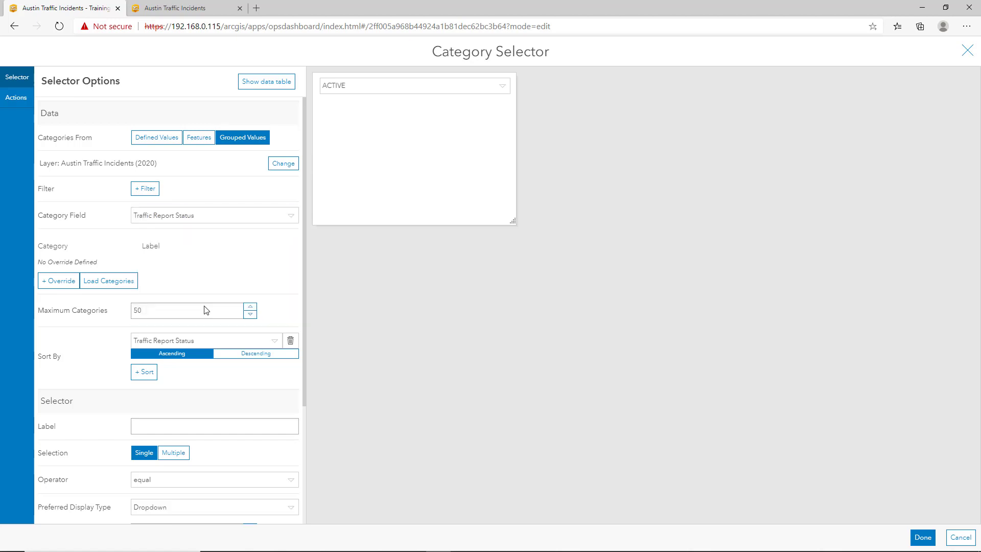
left_click(107, 285)
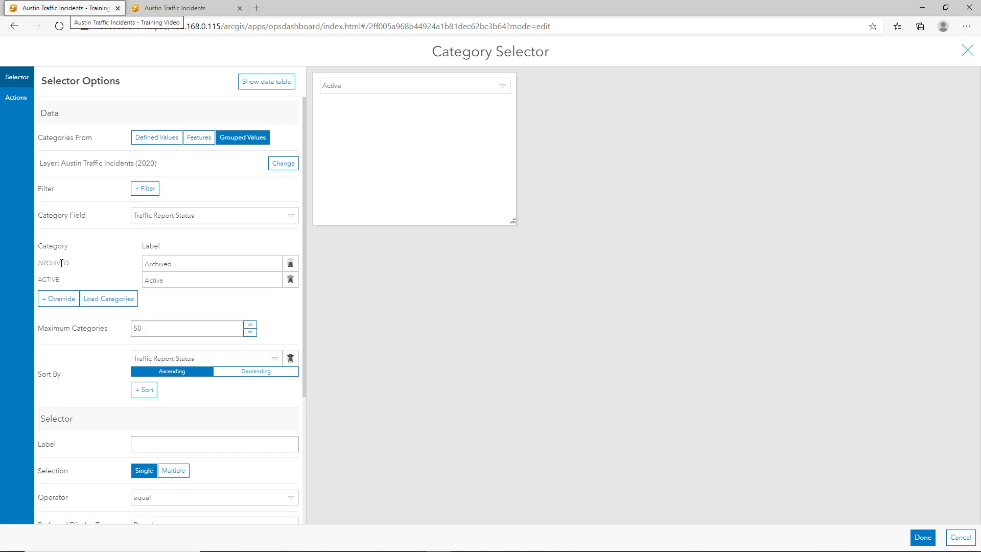
Step: Label the selector 'Select Status', show it as a button bar, and add a None option labelled 'All'
scroll(162, 307, "down", 3)
left_click(163, 317)
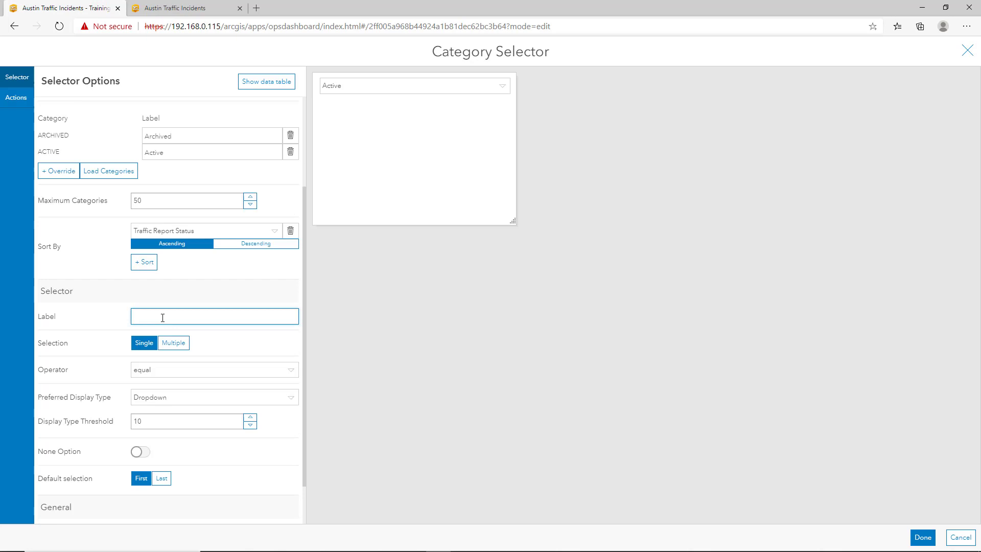
type("Select Status")
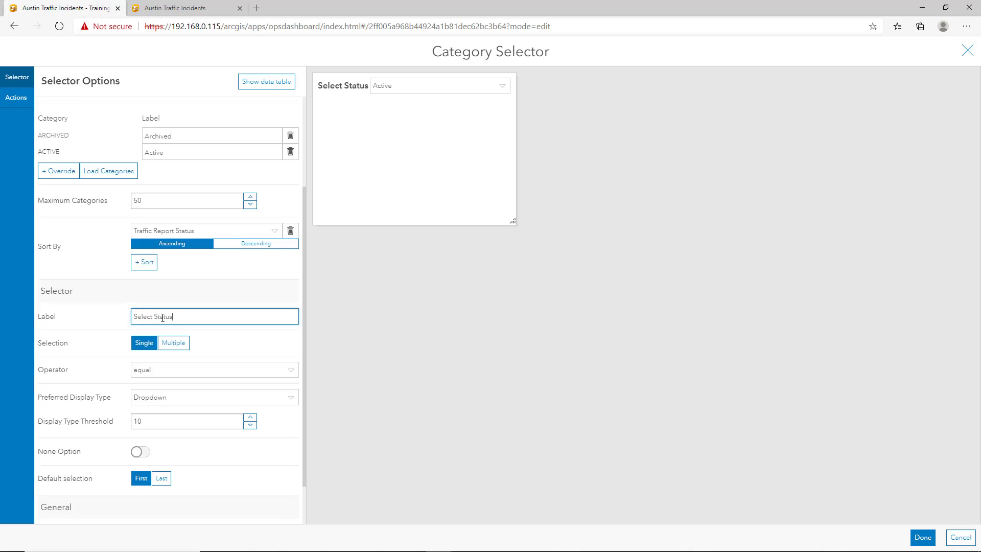
scroll(163, 318, "down", 1)
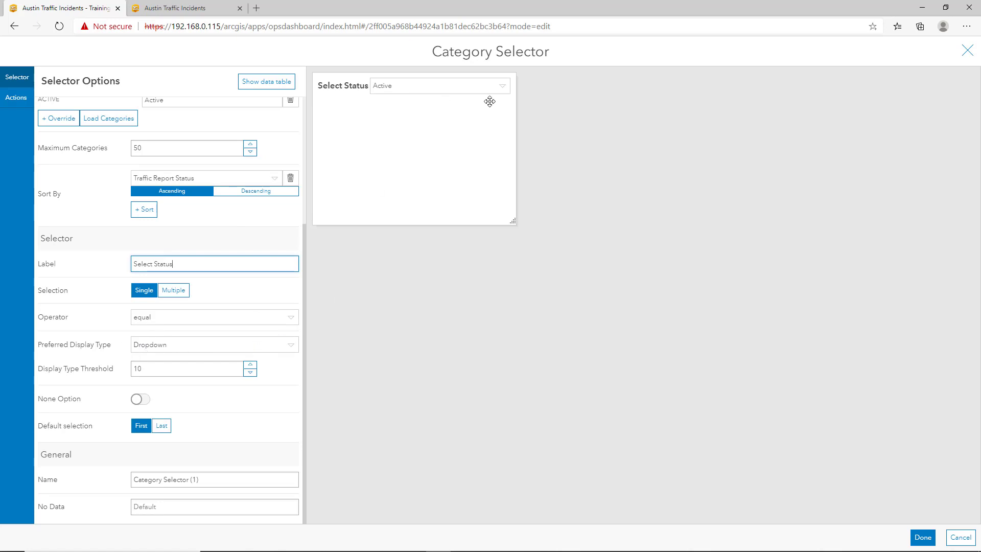
left_click(290, 346)
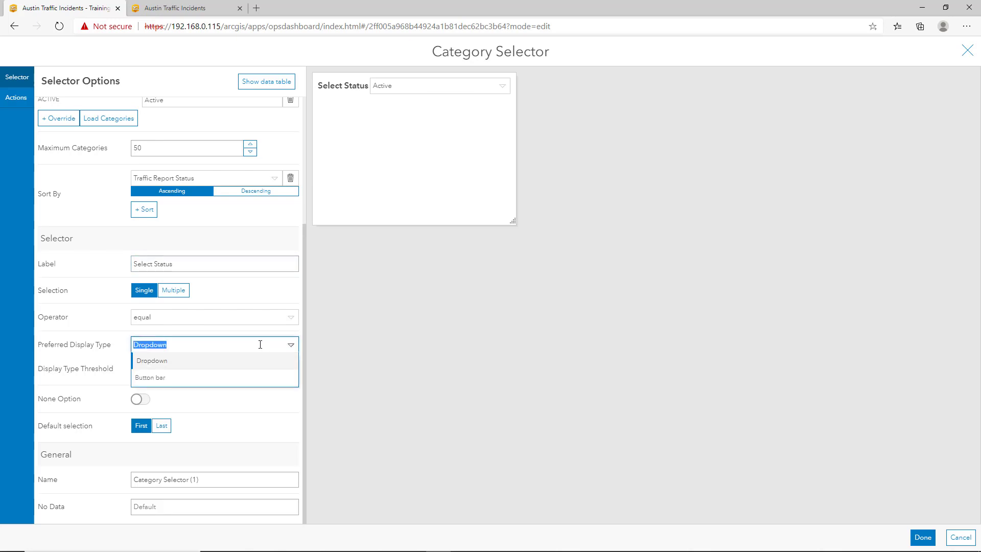
left_click(168, 379)
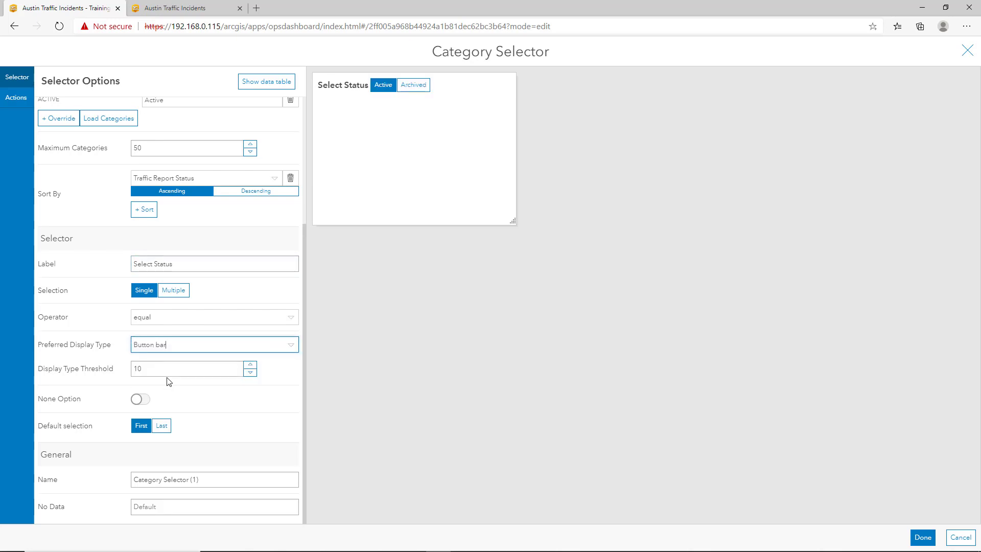
left_click(145, 404)
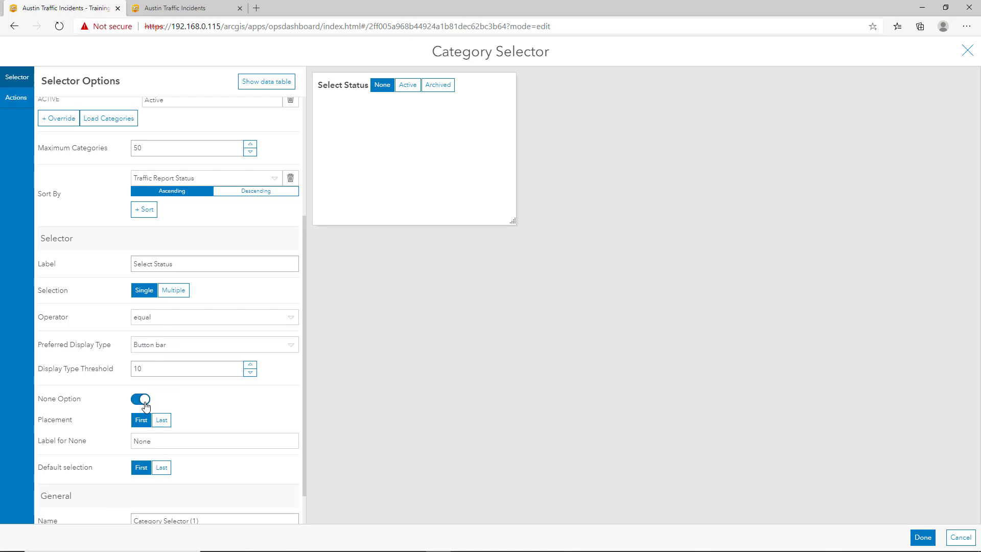
scroll(145, 404, "down", 1)
triple_click(146, 399)
type("All")
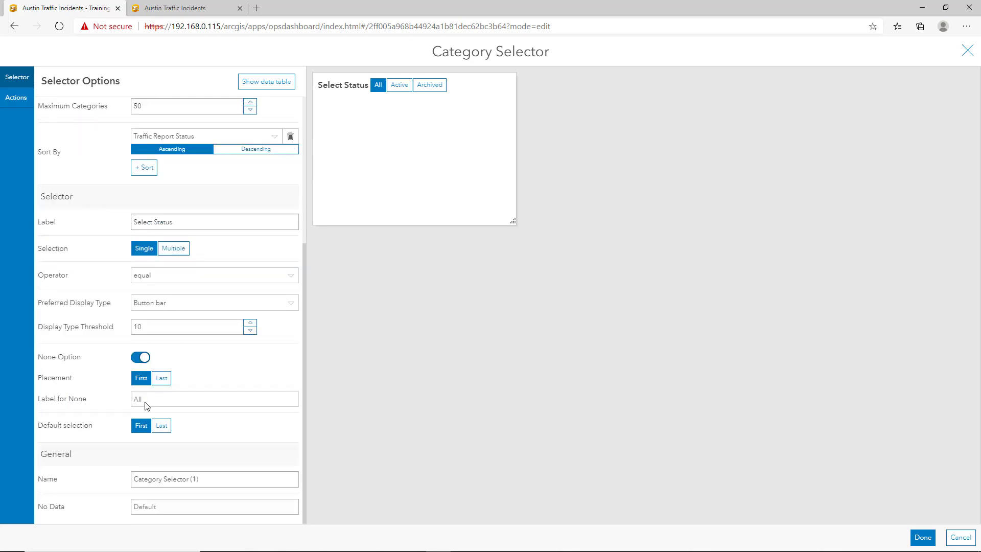
Step: Make Select Status filter the Austin Traffic Incidents (2020) map layer and Pie Chart (1), and place it in the header
left_click(17, 102)
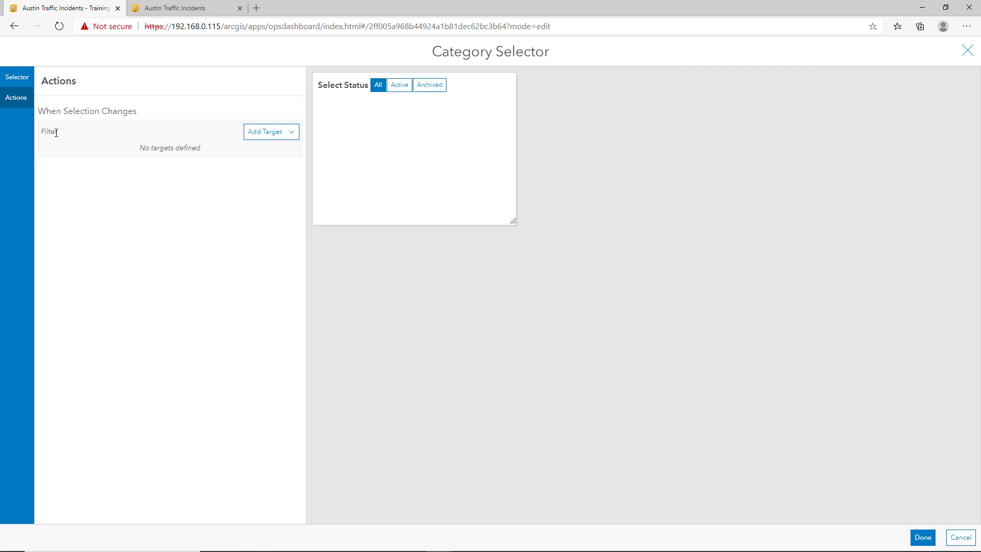
left_click(295, 138)
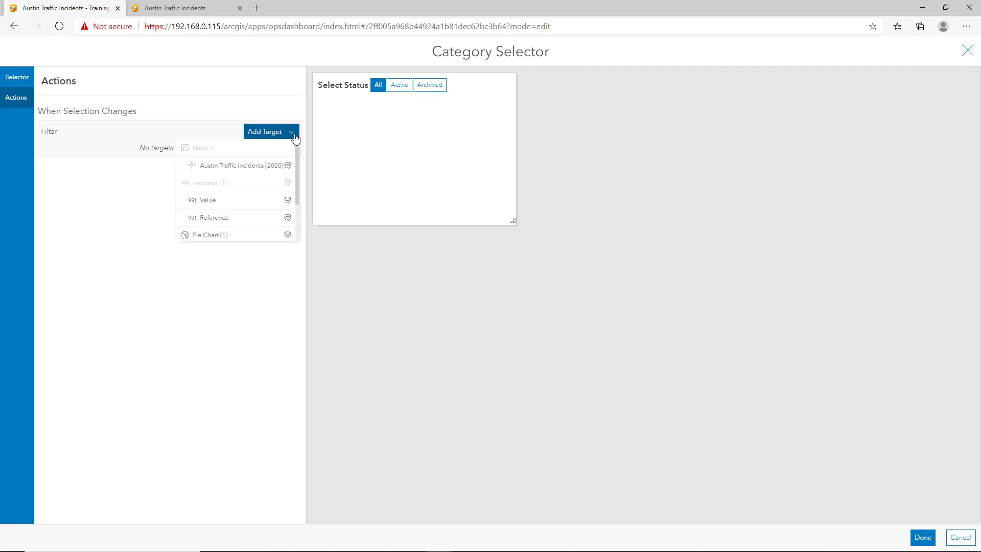
left_click(226, 166)
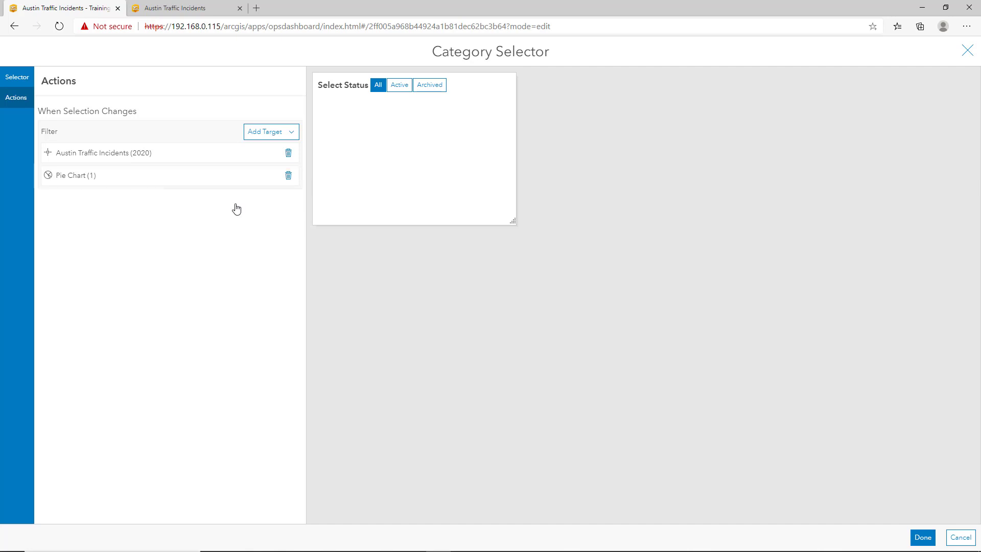
left_click(923, 537)
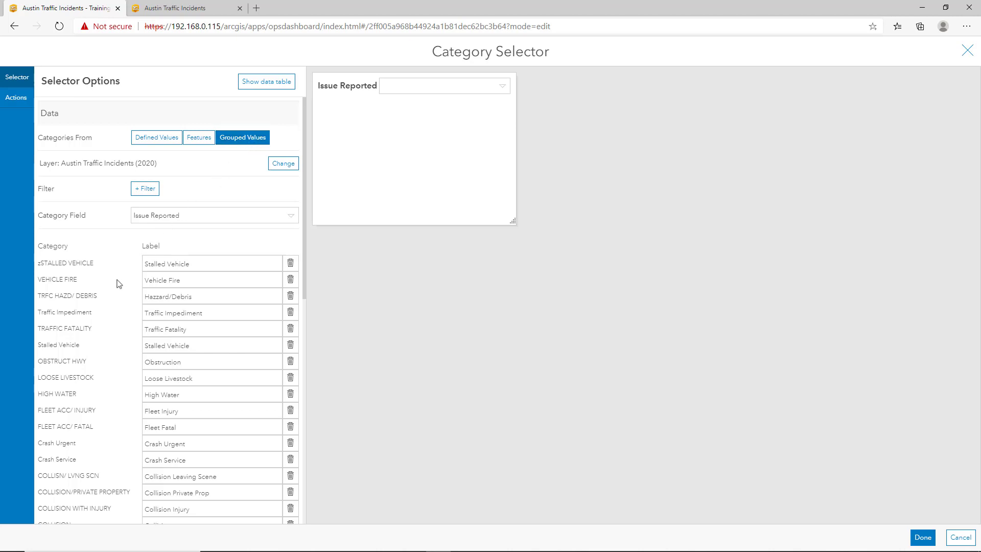
Step: Target the Issue Reported dropdown at the map, pie chart, Year-to-Date and Past Week by Day charts, then save it
scroll(117, 284, "down", 1)
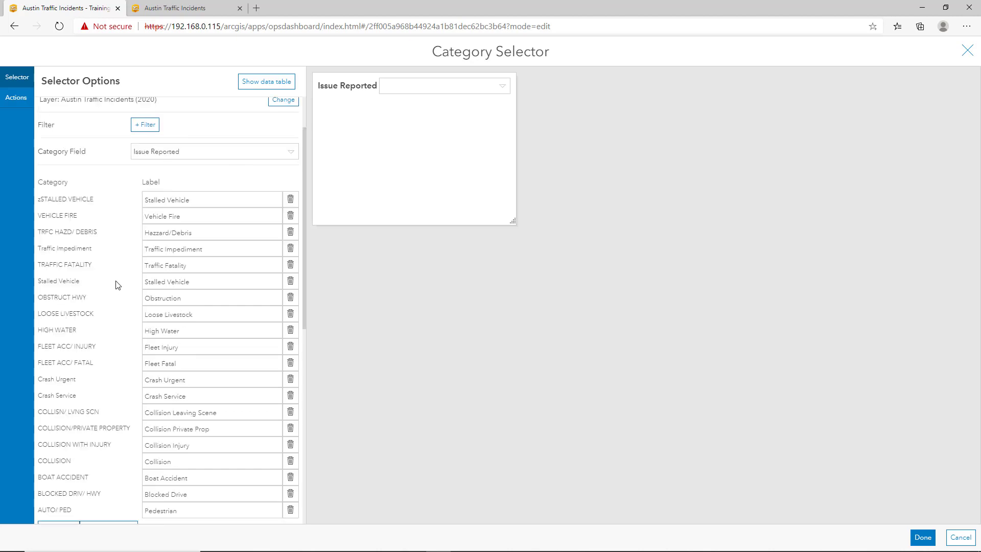
scroll(117, 285, "down", 2)
scroll(117, 285, "down", 5)
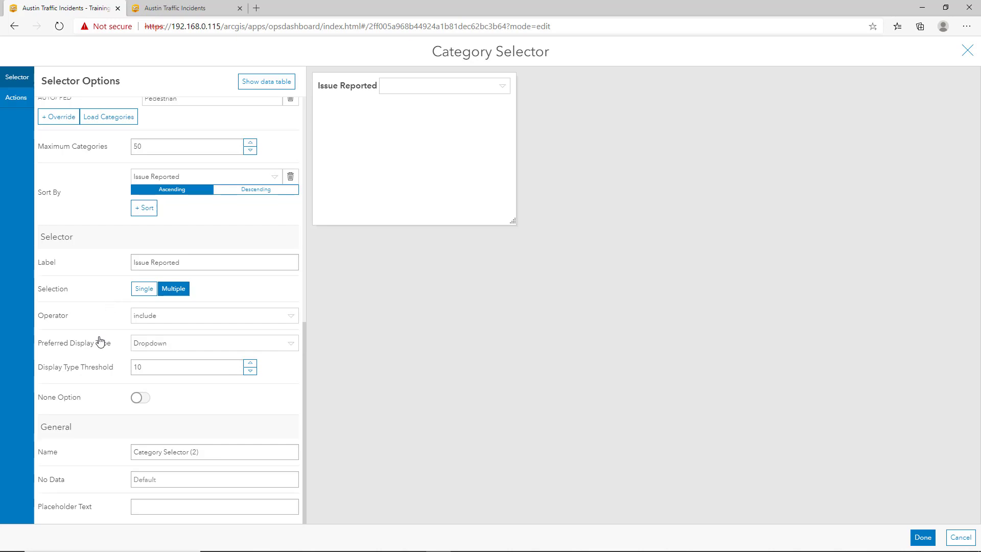
left_click(22, 105)
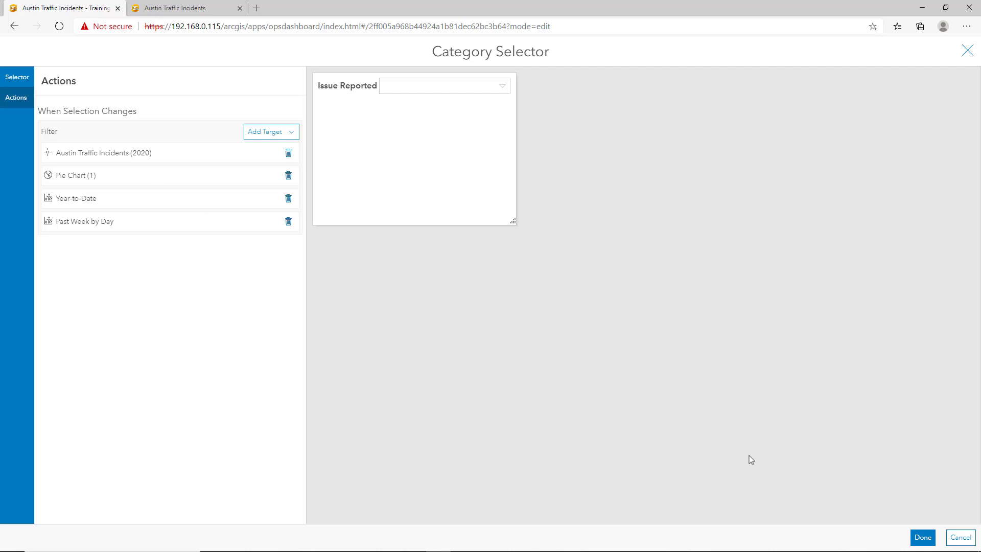
left_click(922, 538)
left_click(785, 82)
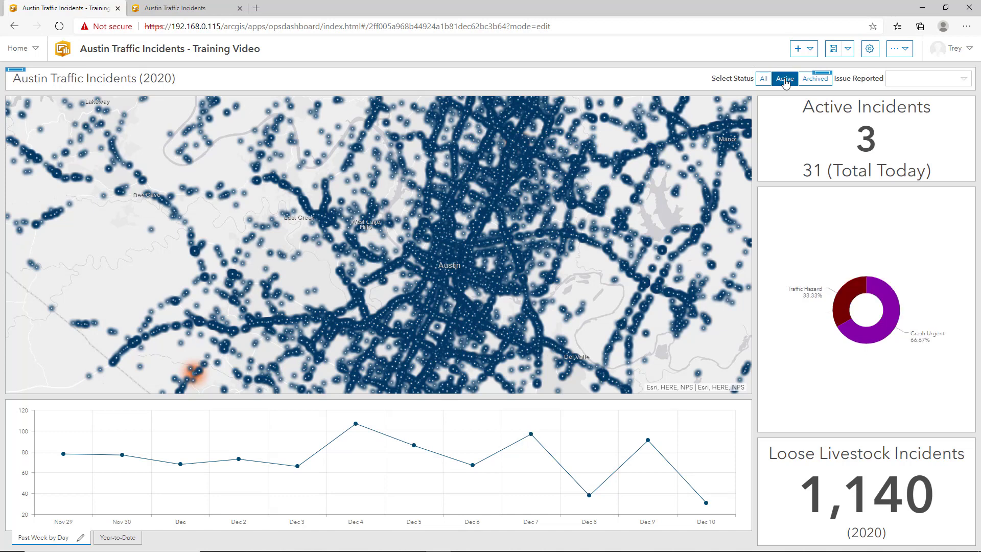
left_click(765, 82)
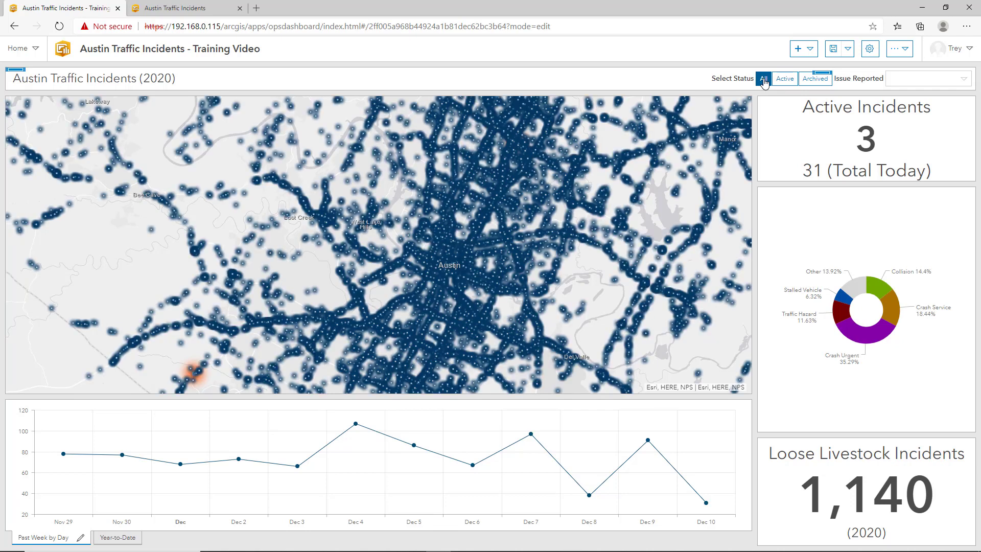
left_click(918, 164)
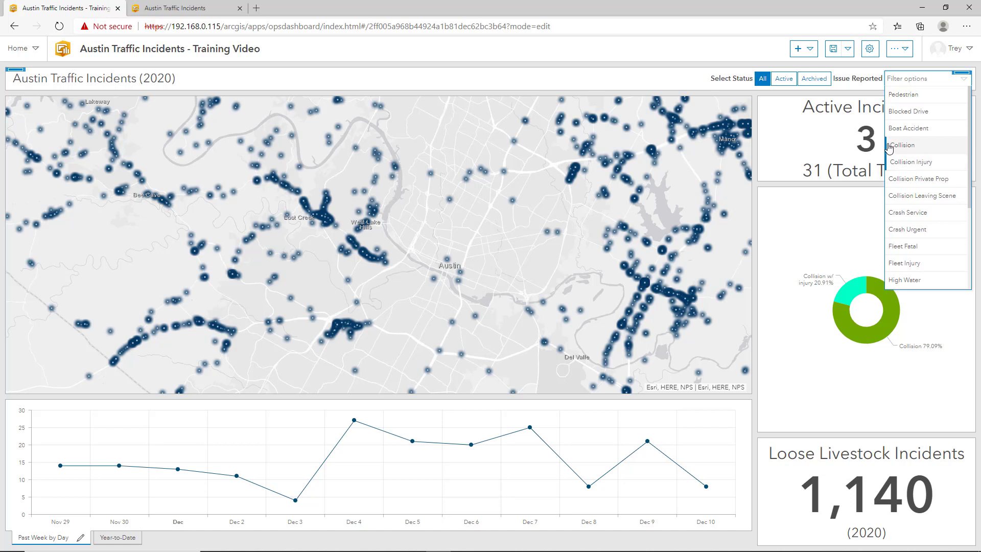
left_click(933, 147)
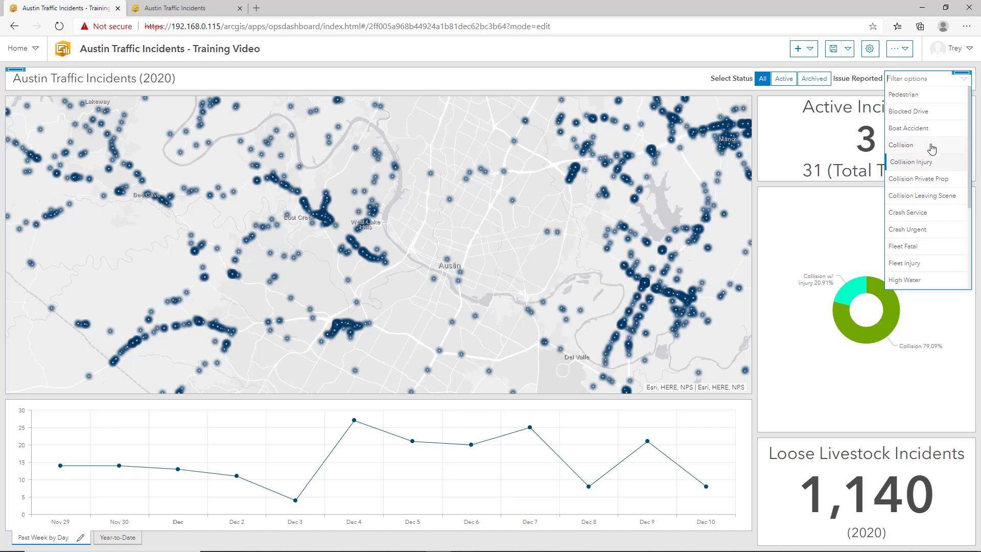
left_click(933, 162)
left_click(666, 76)
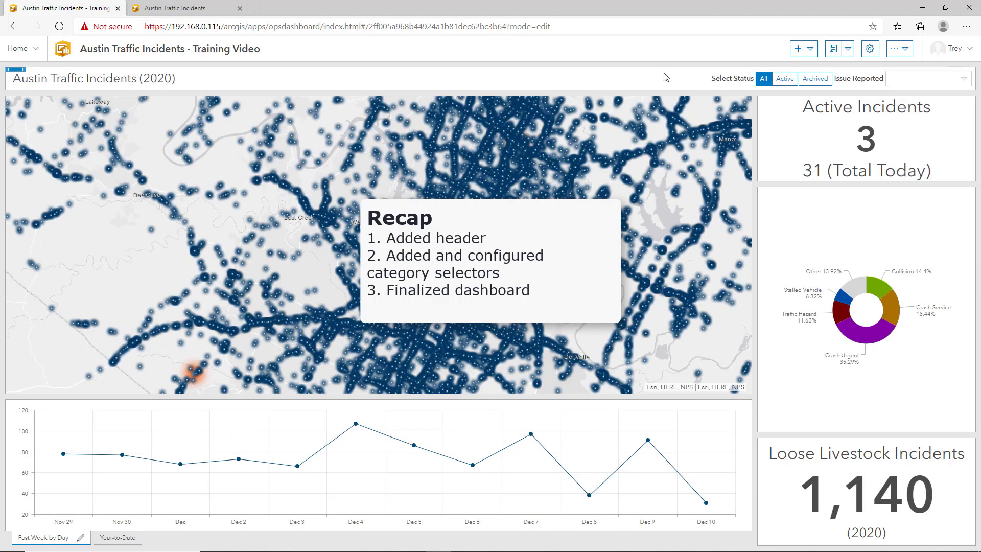